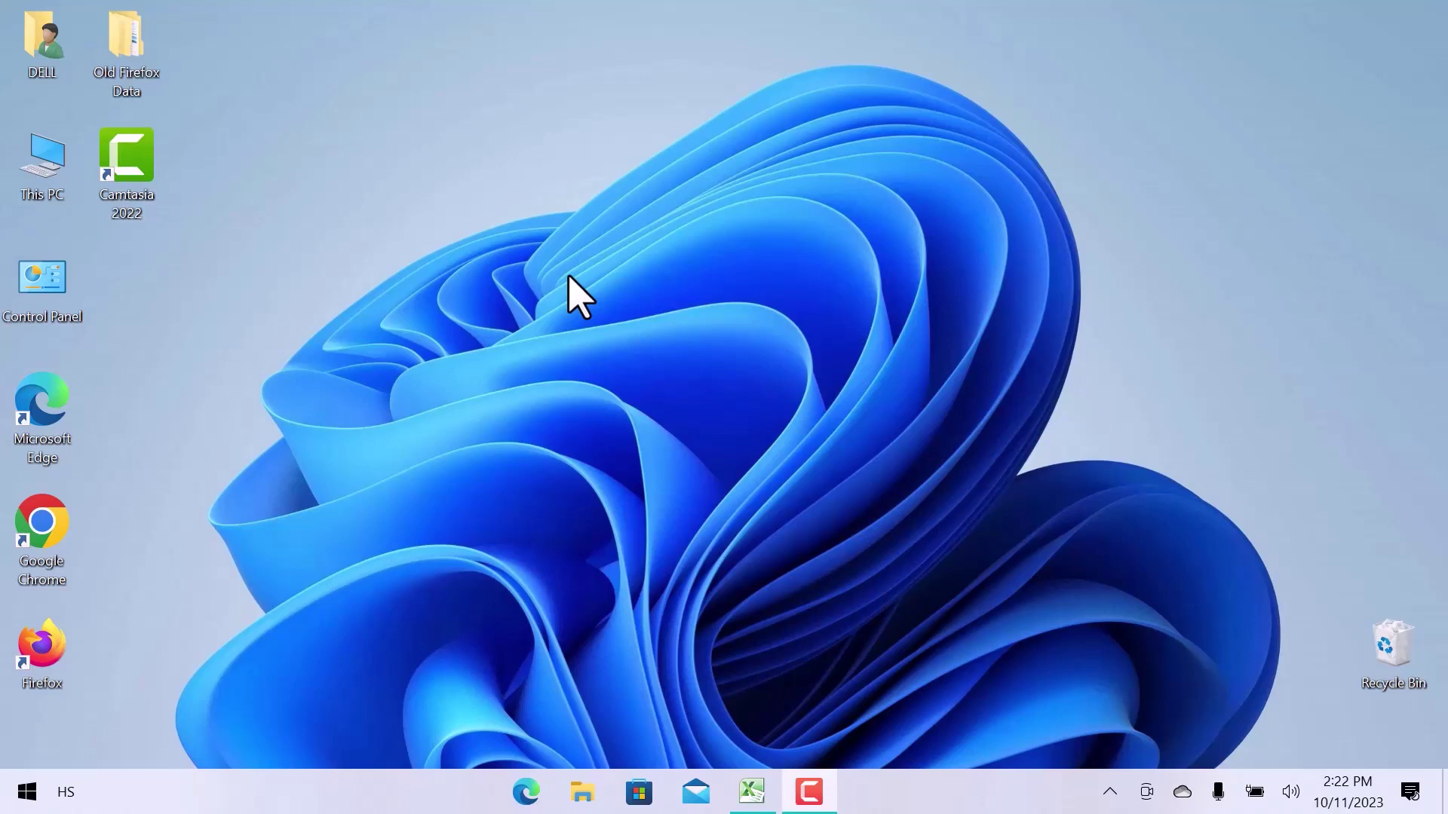
Launch Settings from the Start menu and go to Update & Security
{"action": "left_click", "coordinate": [25, 792]}
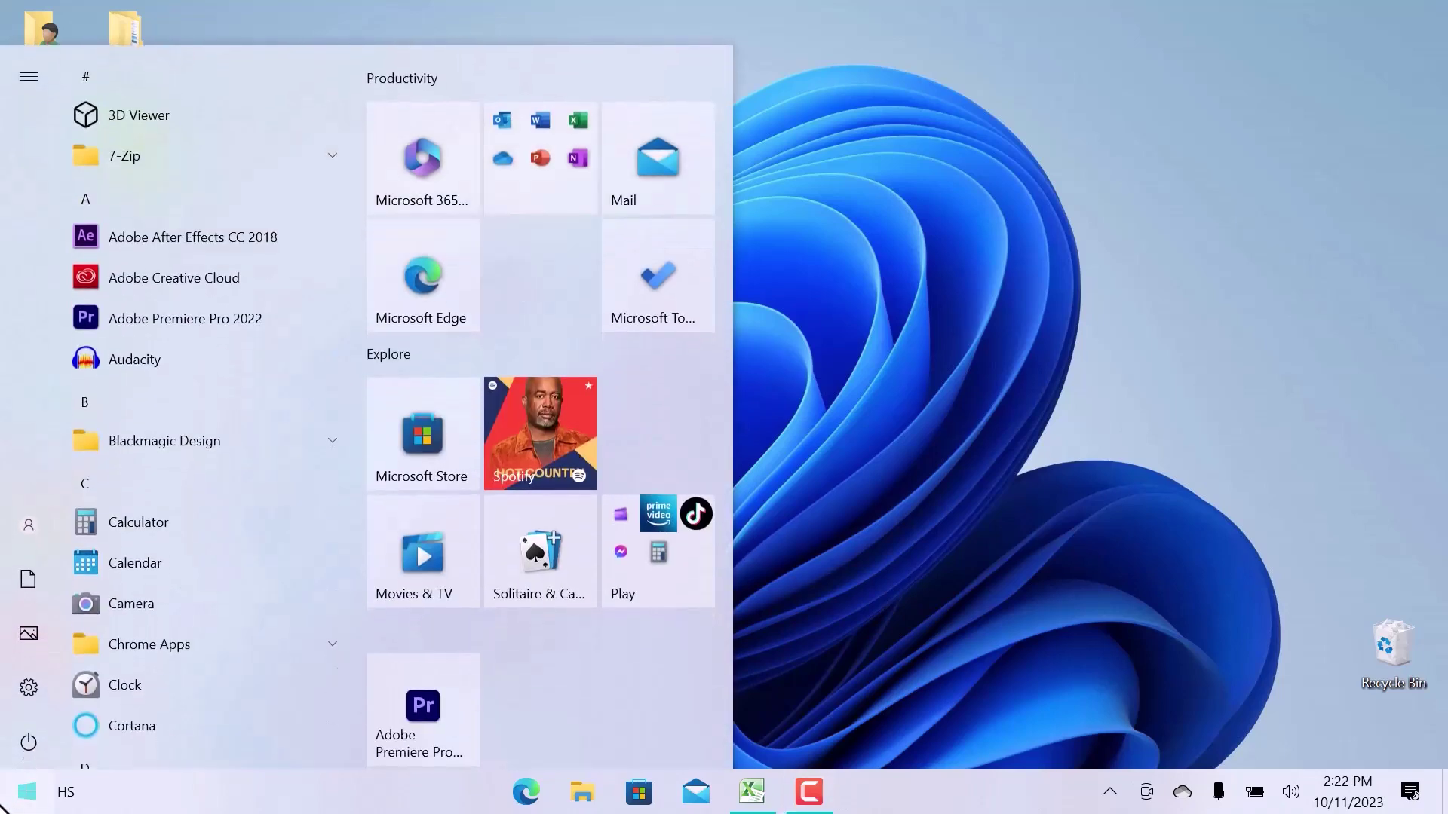
{"action": "left_click", "coordinate": [28, 688]}
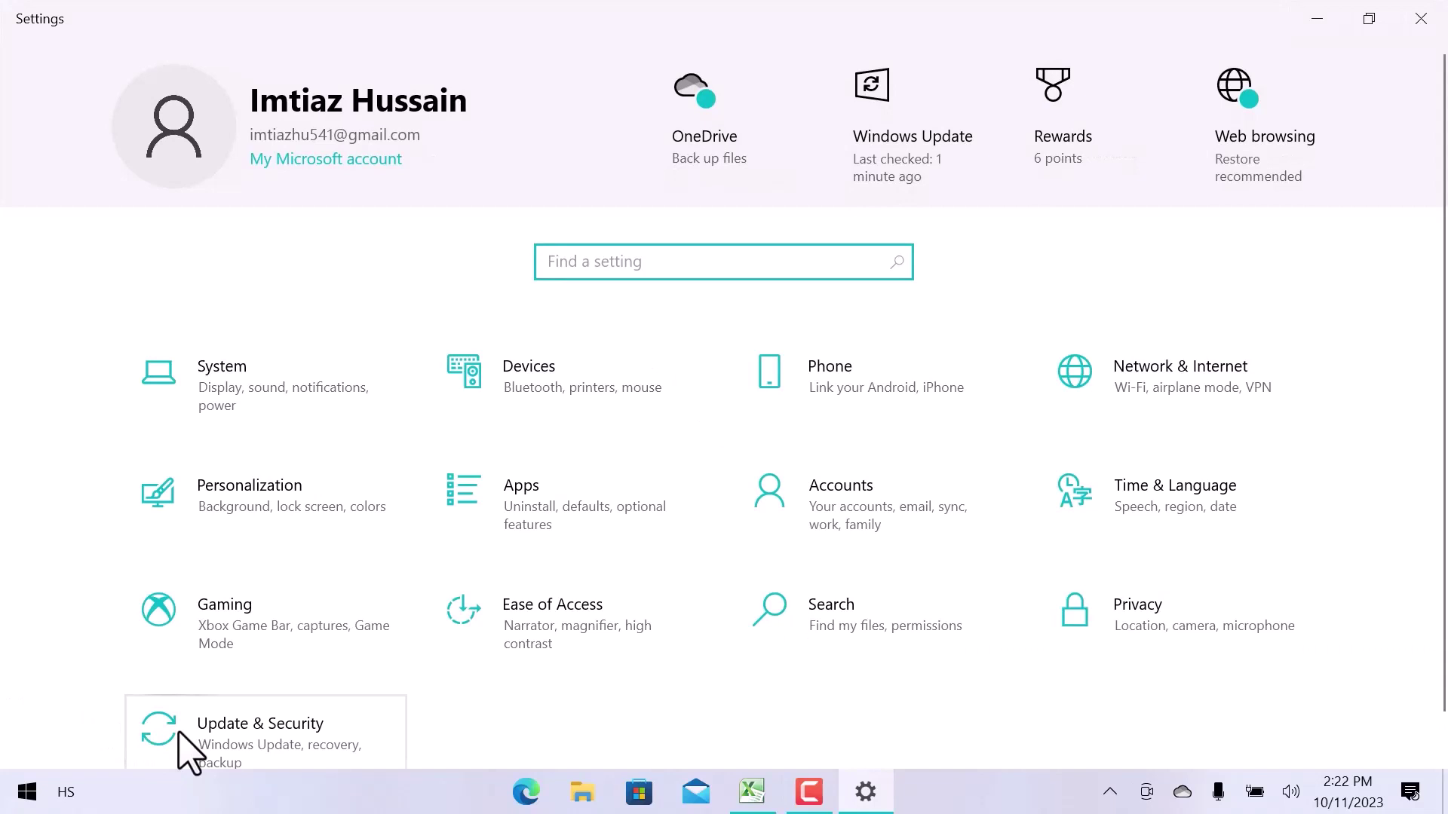
{"action": "left_click", "coordinate": [189, 746]}
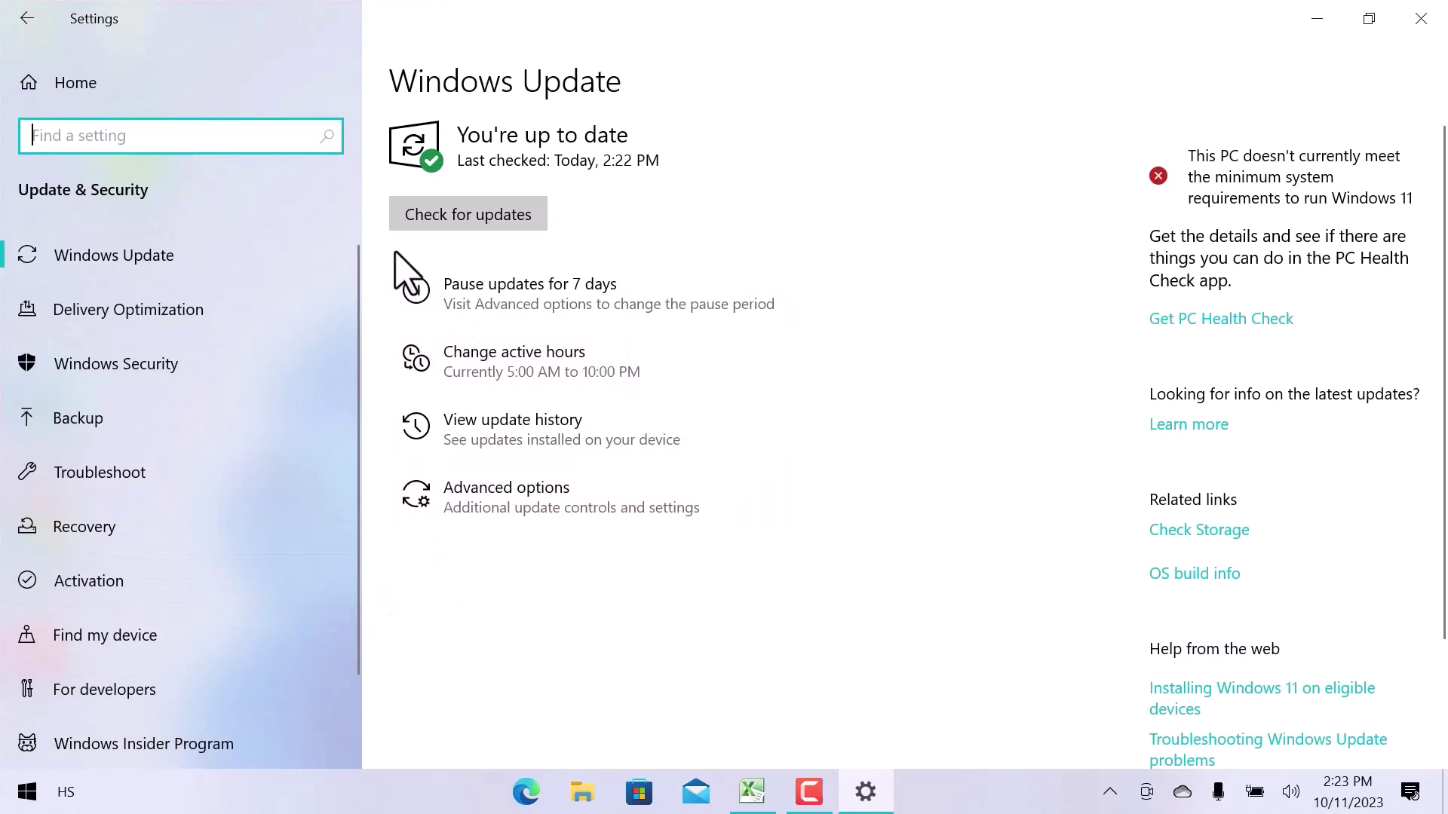
Run a check for Windows updates, then view the installed update history
{"action": "left_click", "coordinate": [436, 221]}
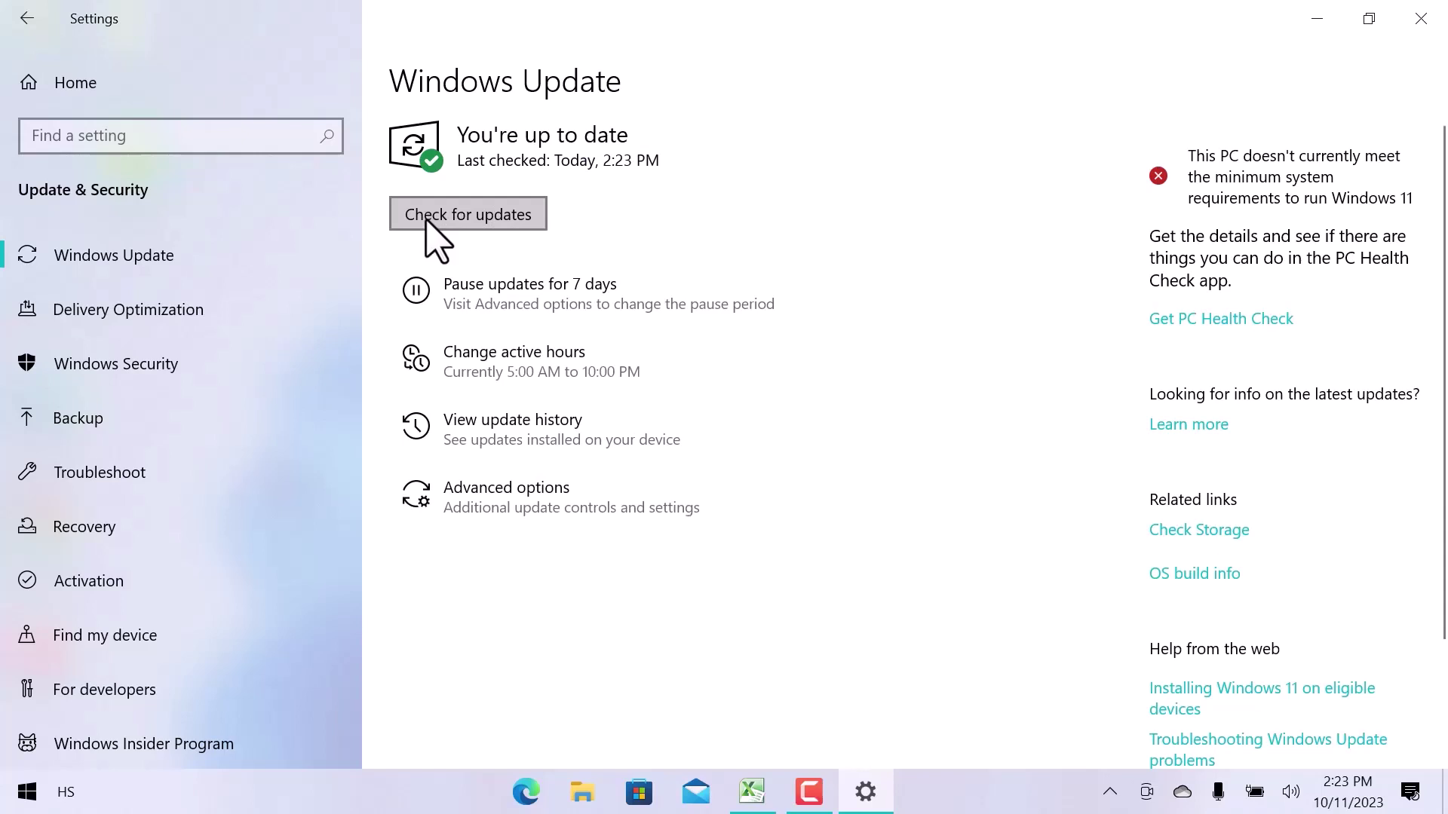
{"action": "left_click", "coordinate": [506, 441]}
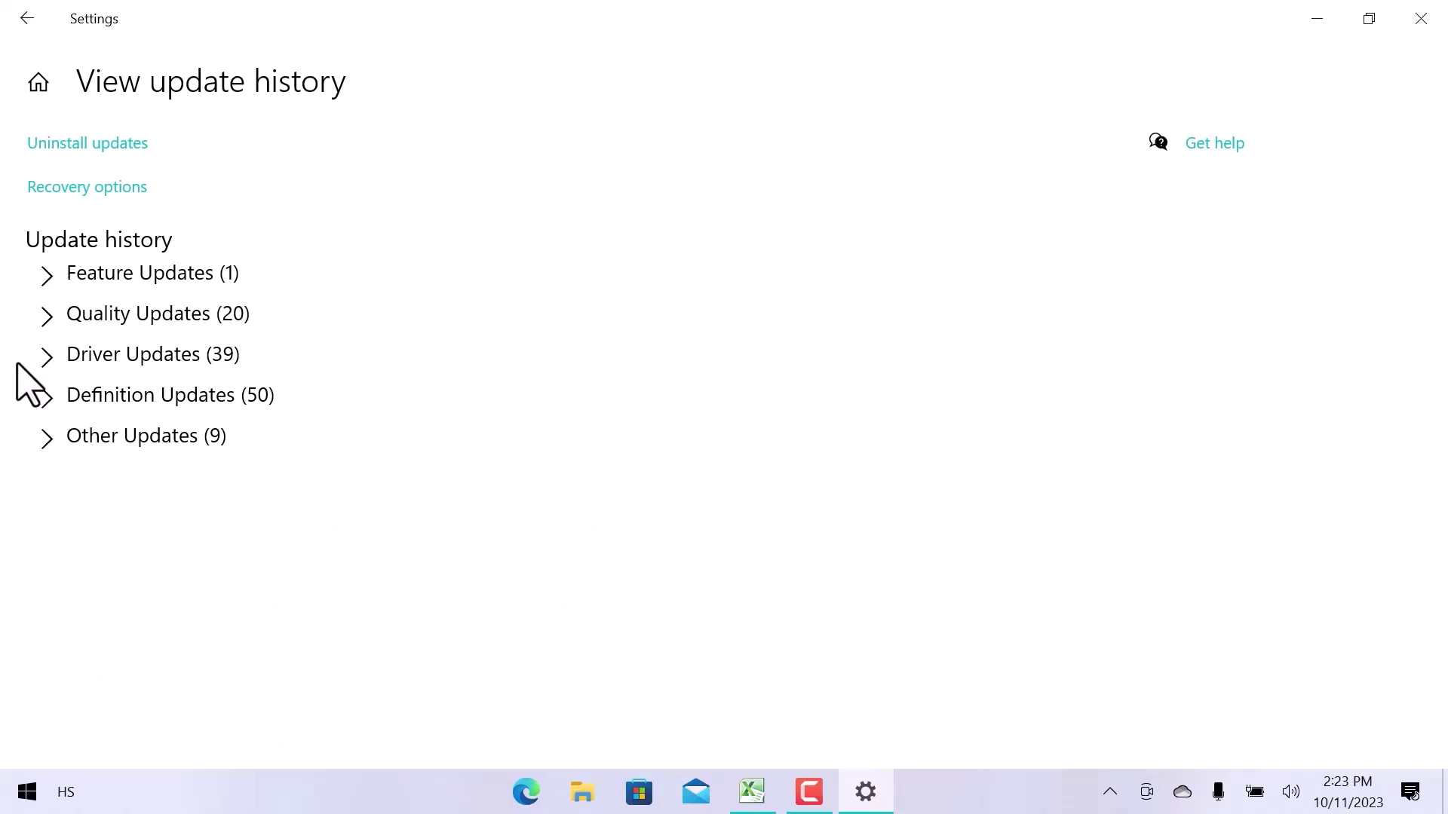
Expand the Definition Updates (50) list to review the installed entries
{"action": "left_click", "coordinate": [47, 396]}
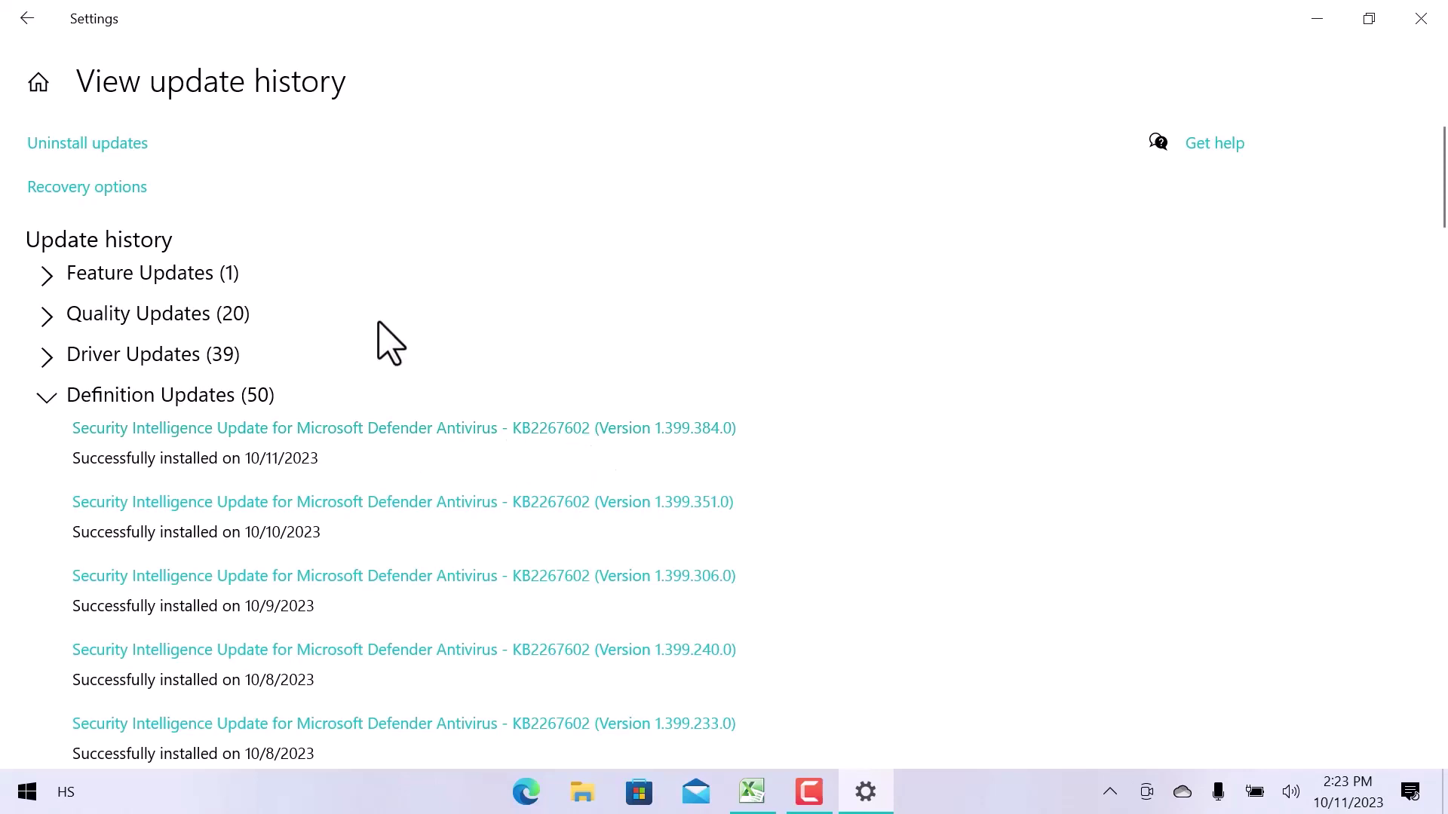
Return to Windows Update, then reach Virus & threat protection in Windows Security
{"action": "left_click", "coordinate": [27, 19]}
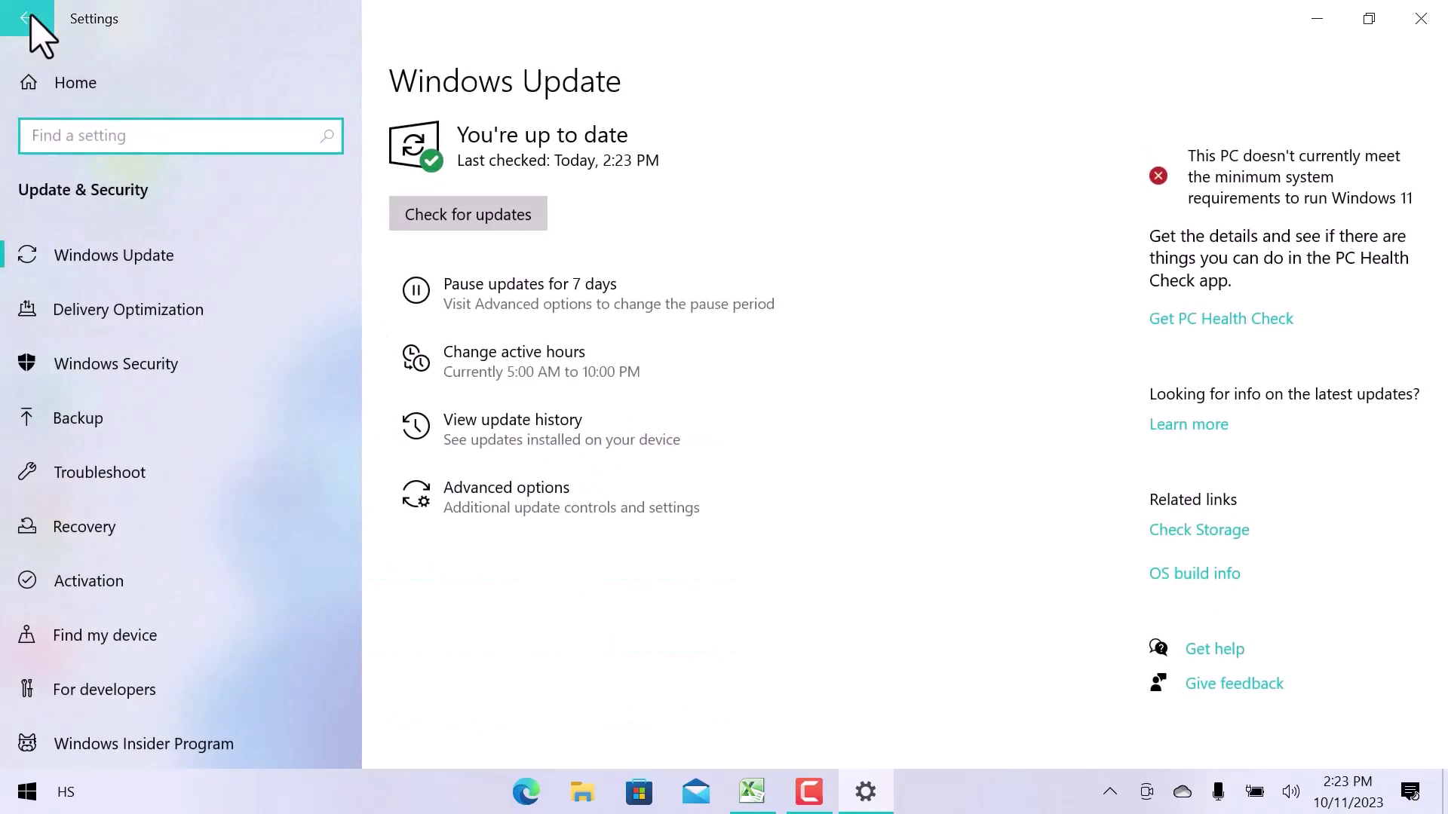
{"action": "left_click", "coordinate": [136, 368]}
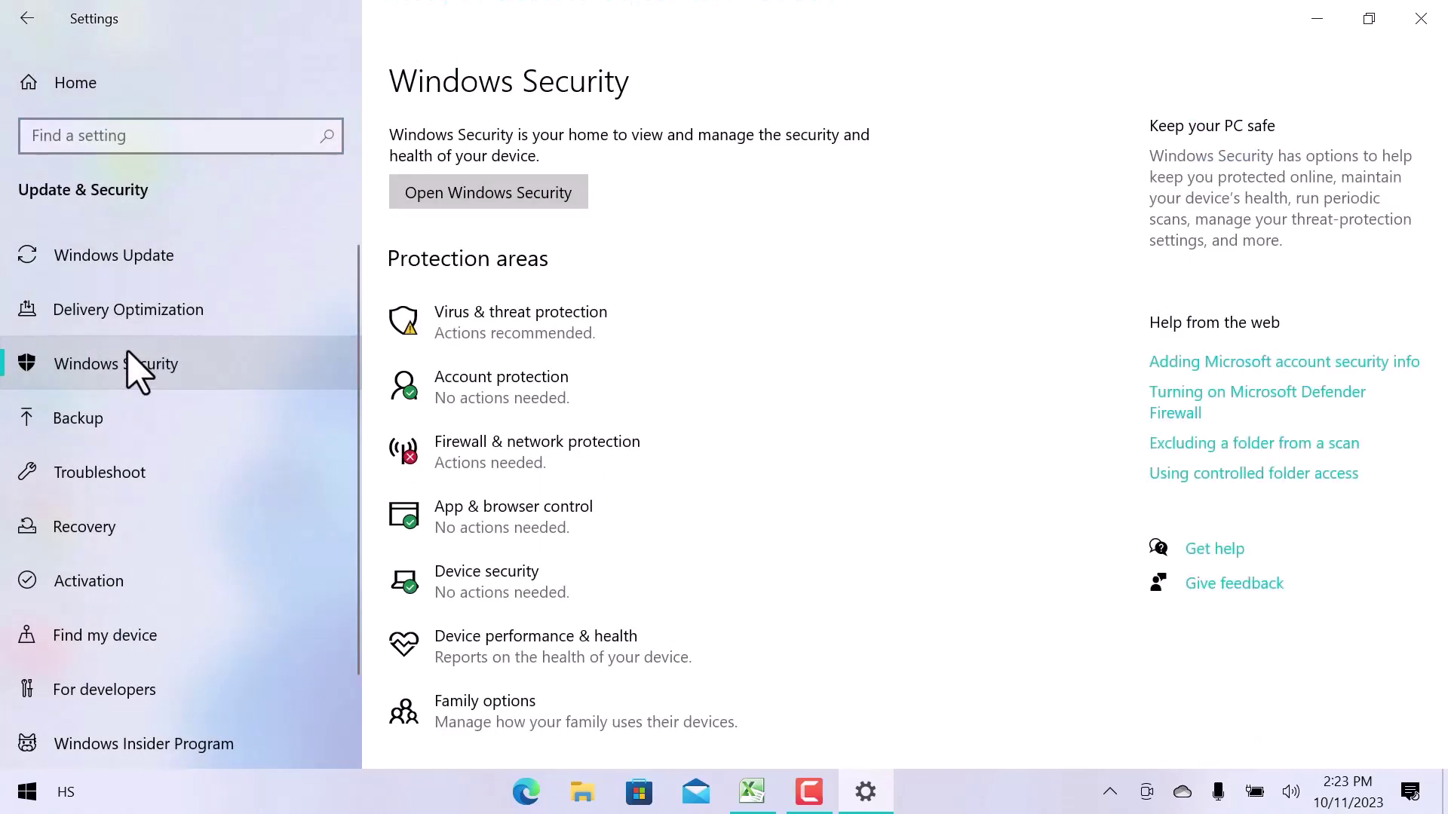
{"action": "left_click", "coordinate": [538, 320]}
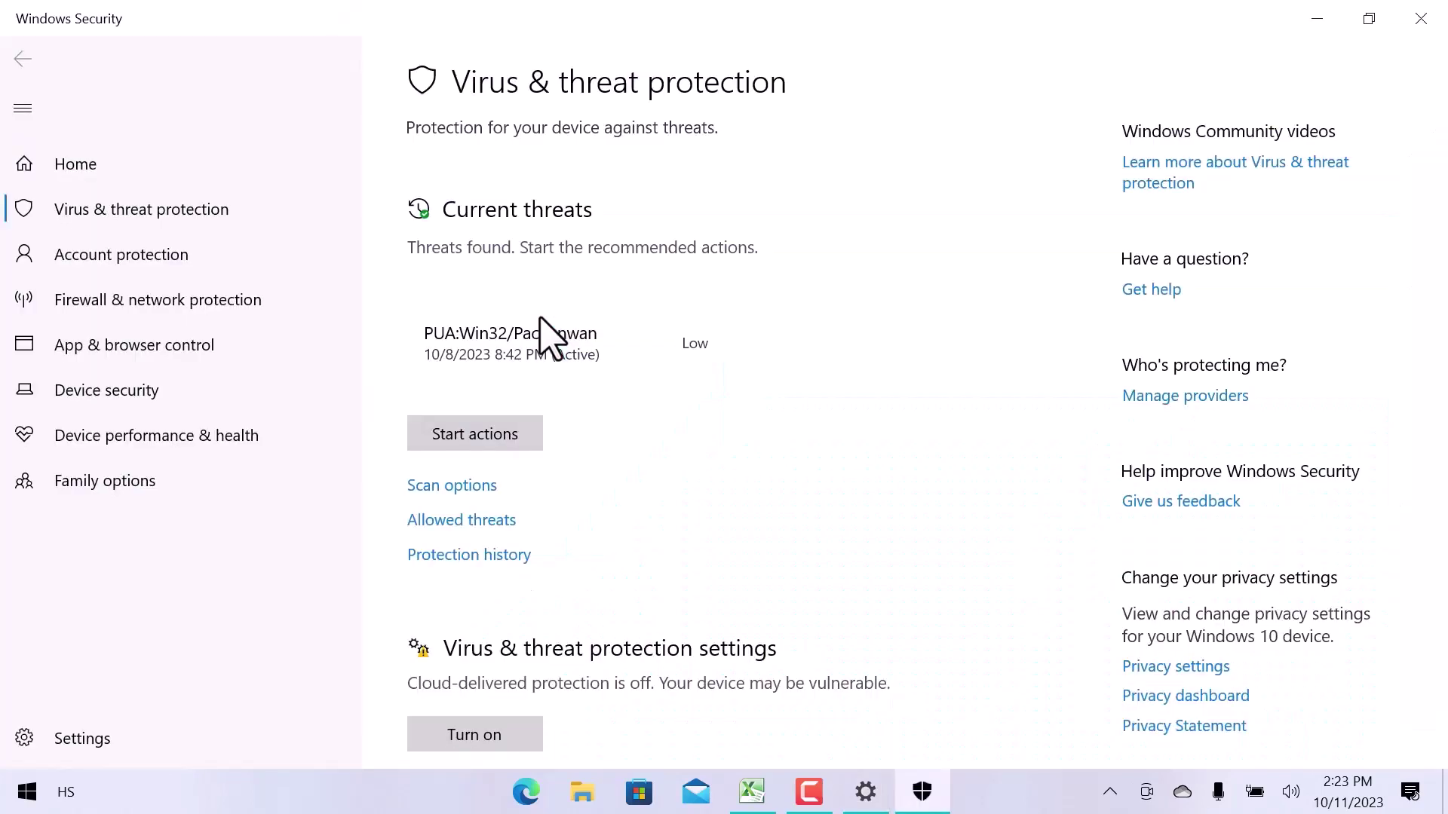
{"action": "scroll", "coordinate": [551, 338], "scroll_direction": "down", "scroll_amount": 3}
{"action": "scroll", "coordinate": [550, 337], "scroll_direction": "down", "scroll_amount": 1}
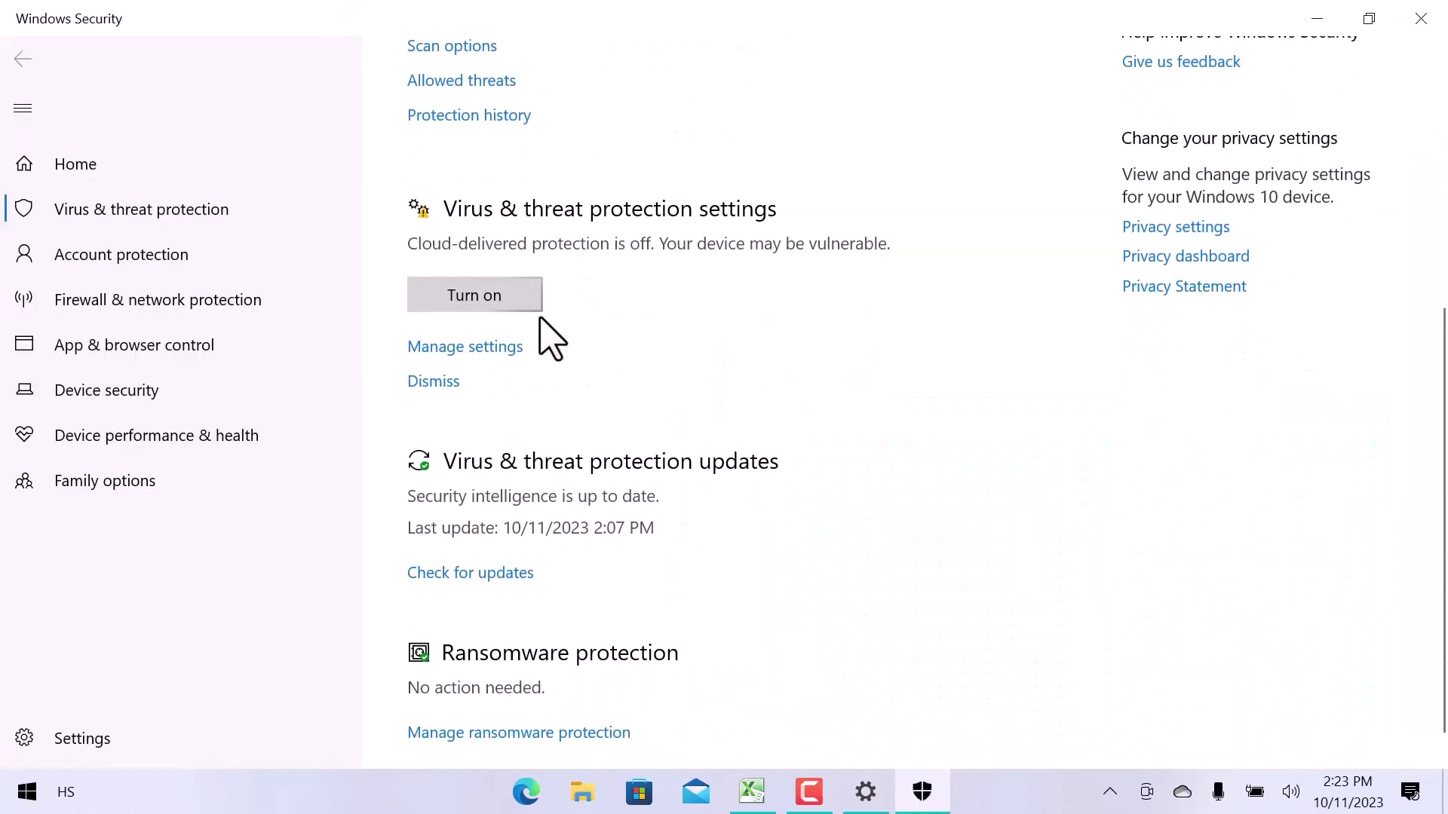
On Protection updates, run a manual security intelligence check with version 1.399.414.0 shown
{"action": "left_click", "coordinate": [471, 573]}
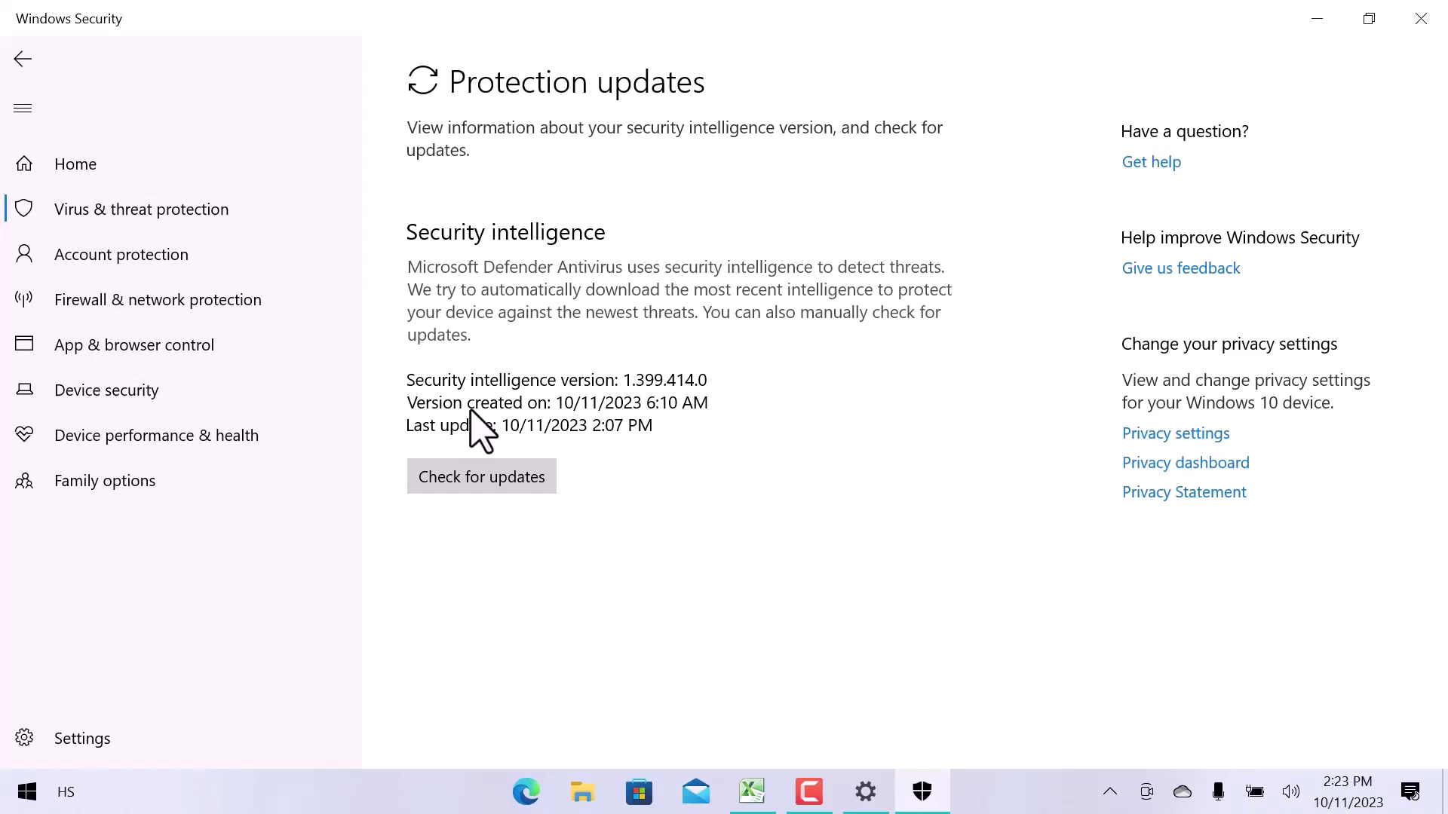
{"action": "left_click", "coordinate": [475, 476]}
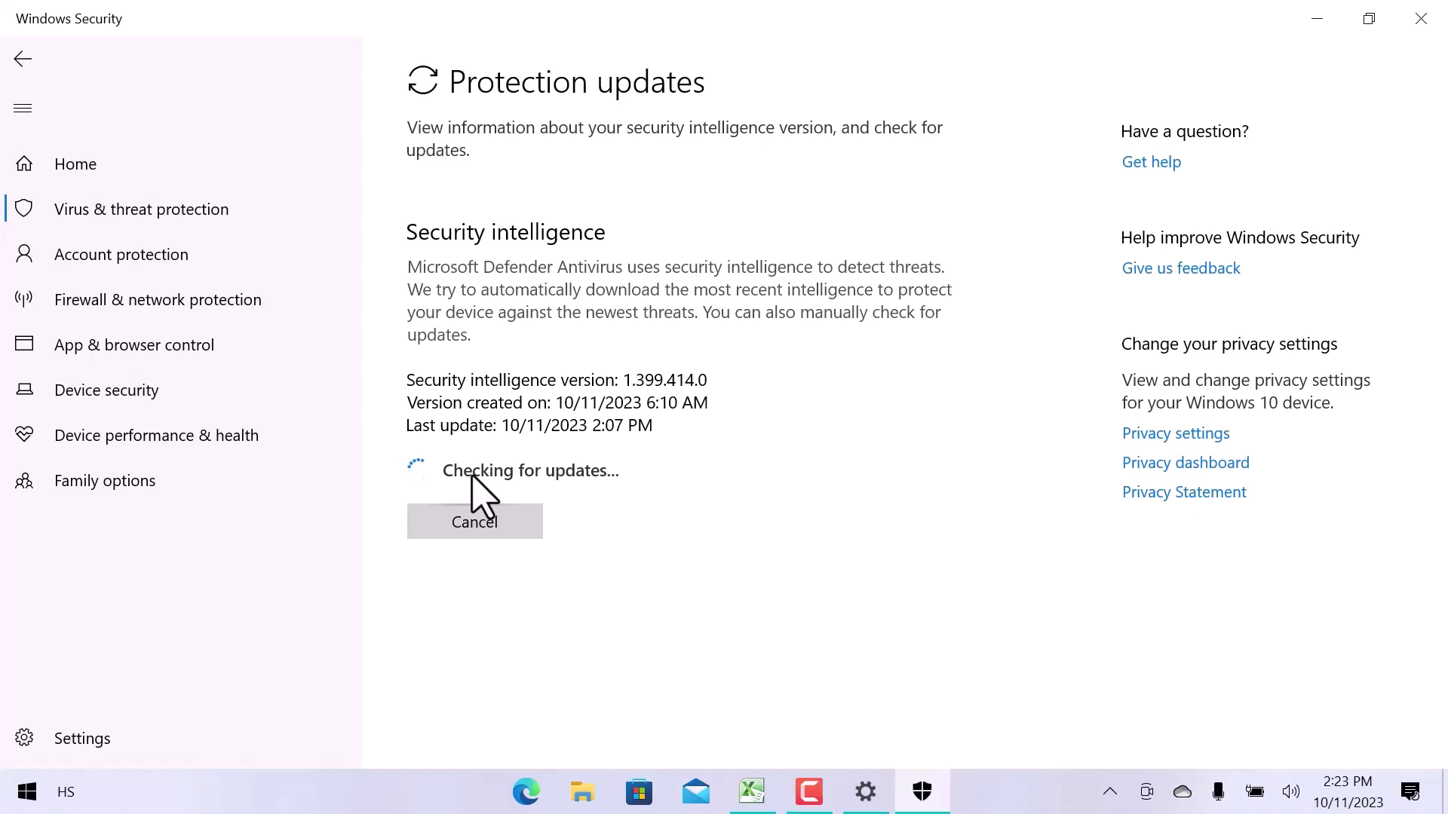